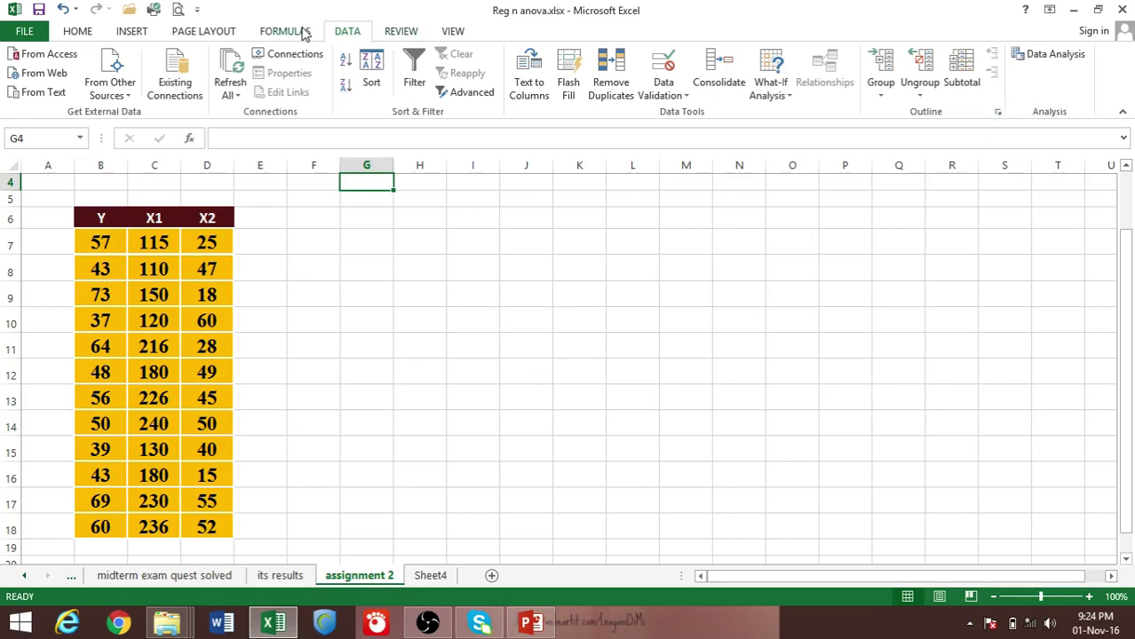
Check in the Excel add-ins settings that the Analysis ToolPak is enabled, and accept the add-in selection
left_click(89, 34)
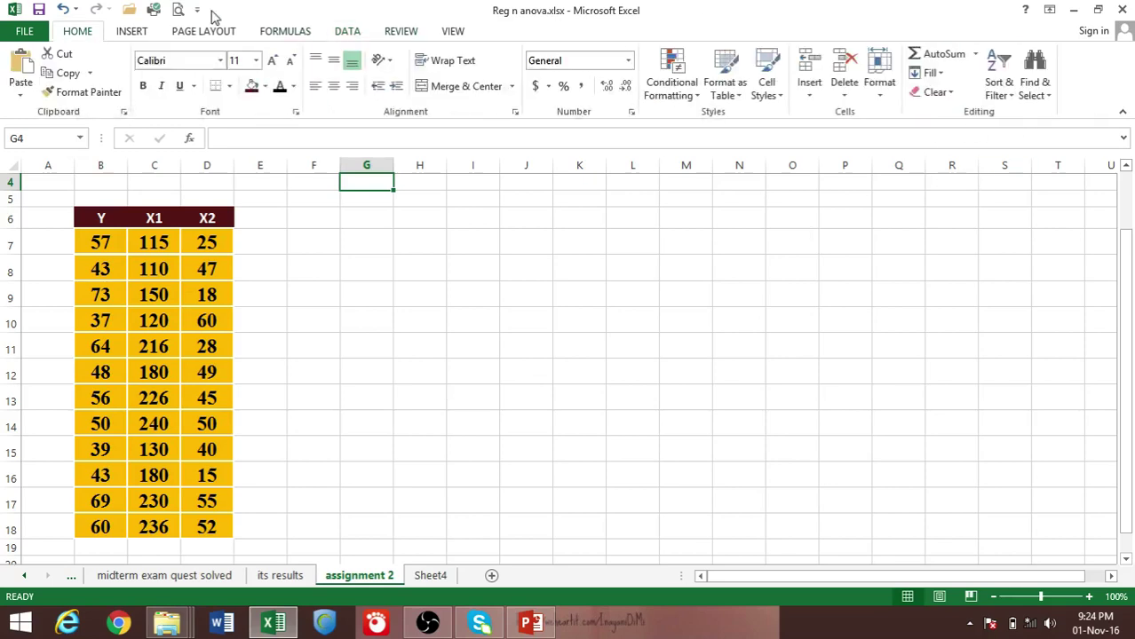
left_click(345, 33)
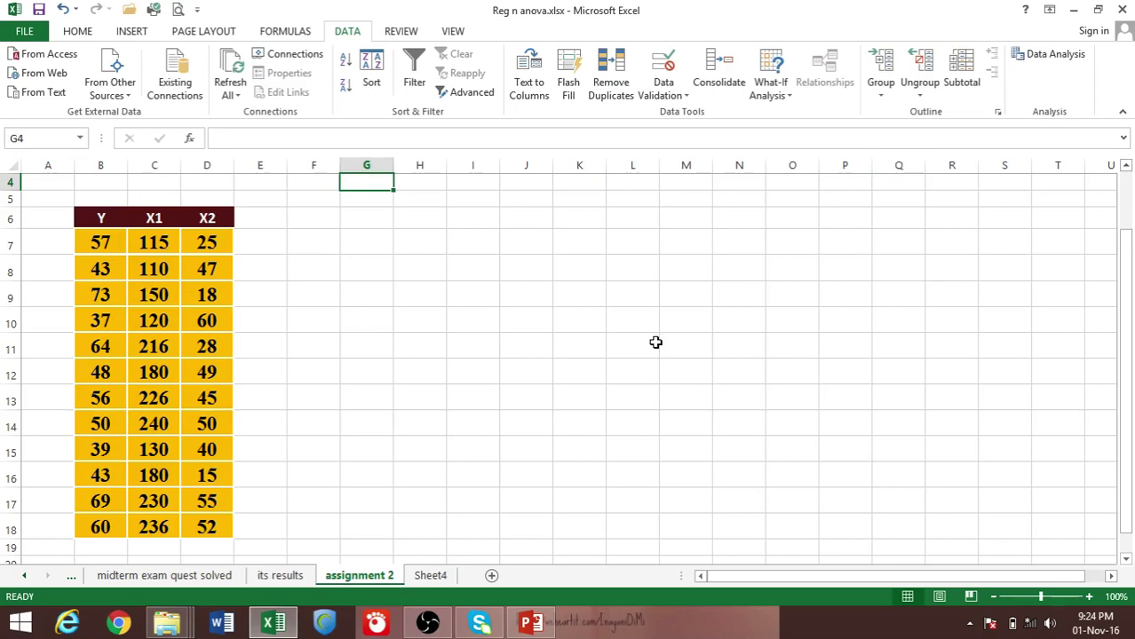
key("ctrl+o")
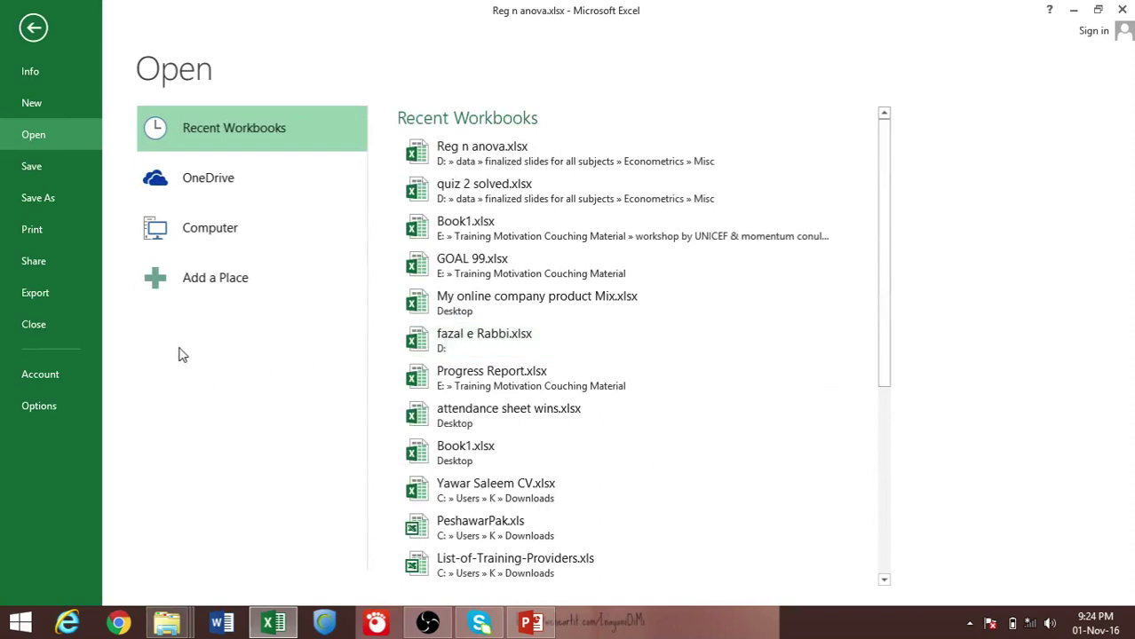
left_click(47, 405)
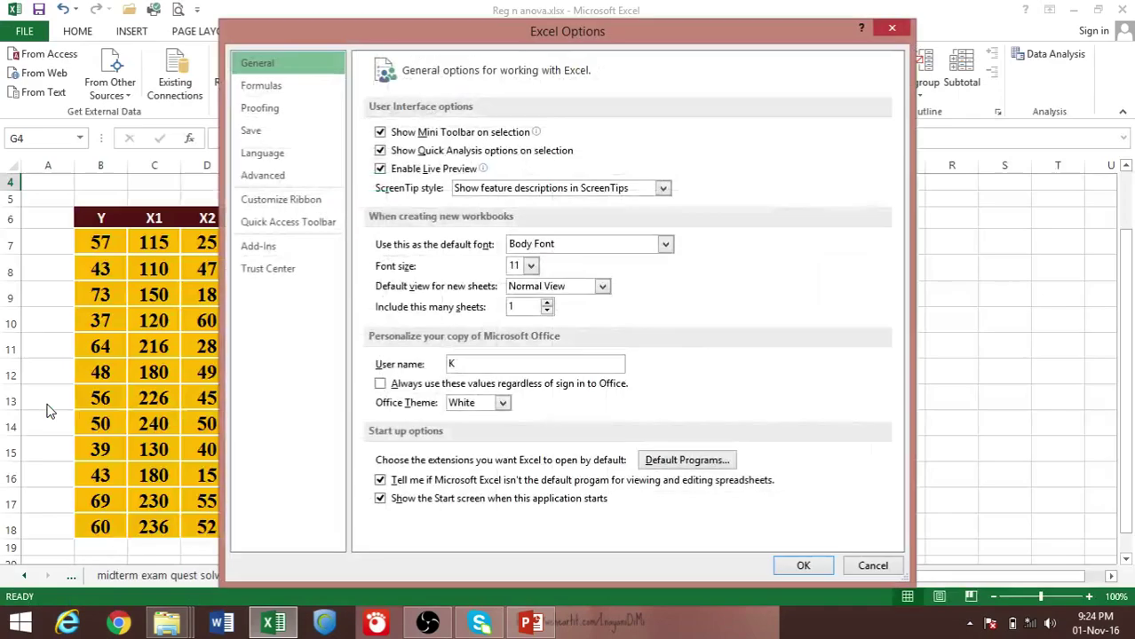
left_click(259, 247)
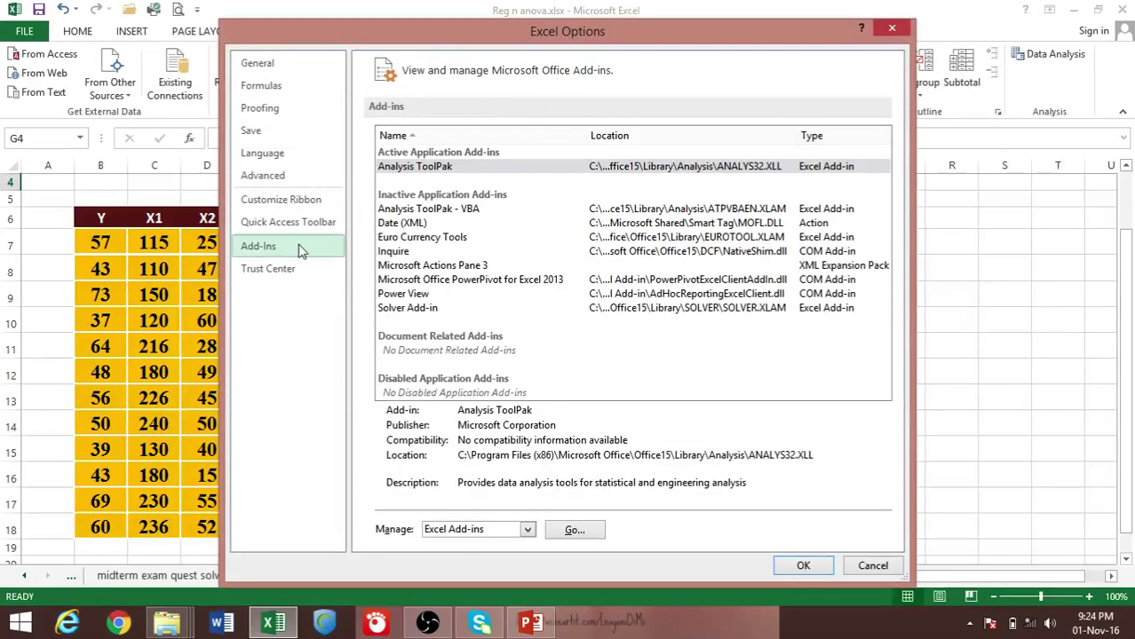
left_click(580, 533)
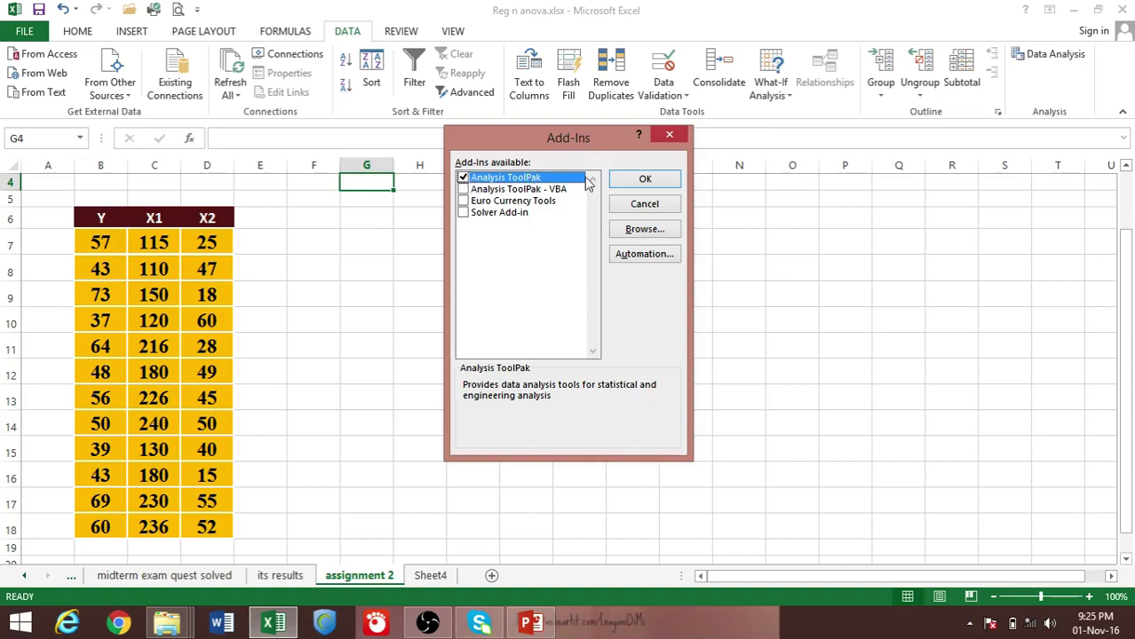
left_click(643, 181)
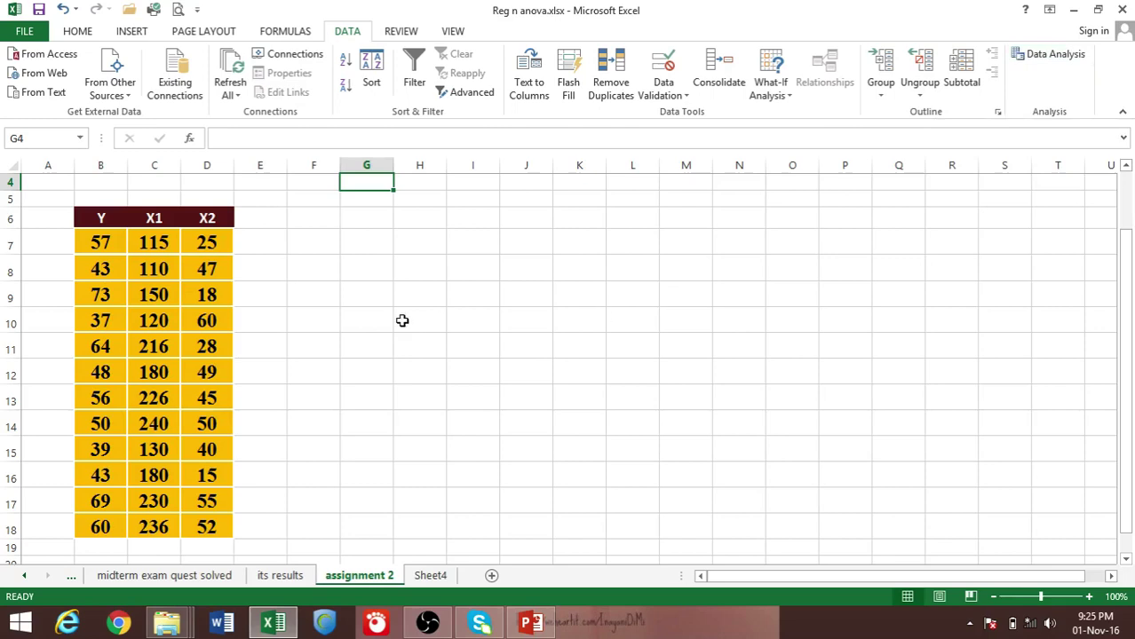
Start a Regression data analysis and set its input Y range to the Y values in B7:B18
left_click(1062, 59)
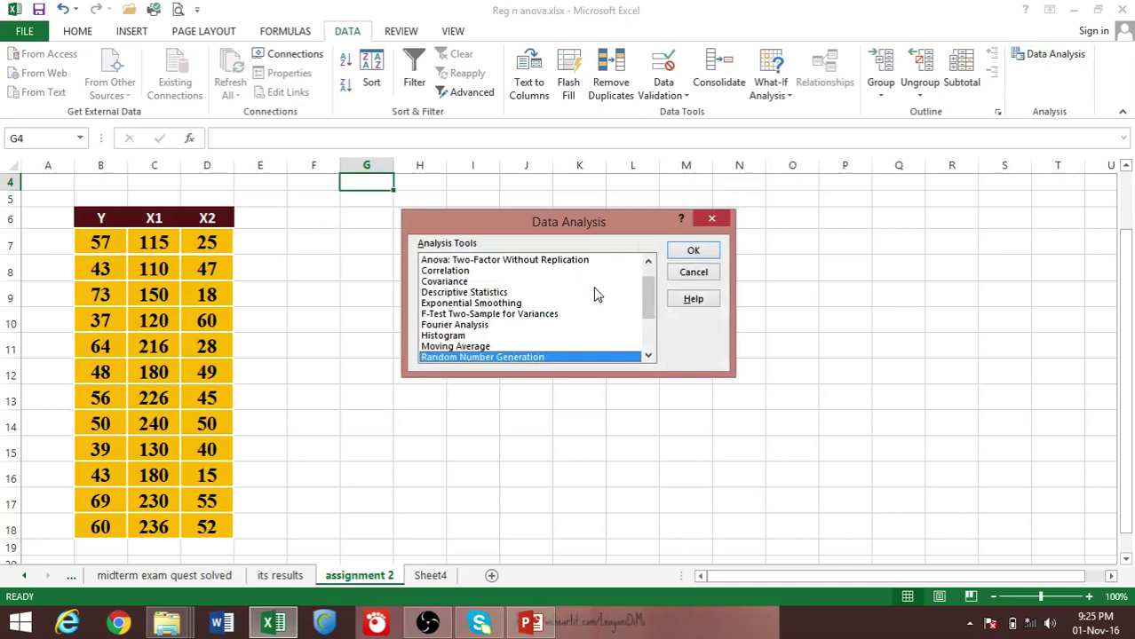
left_click(647, 356)
left_click(648, 356)
left_click(648, 357)
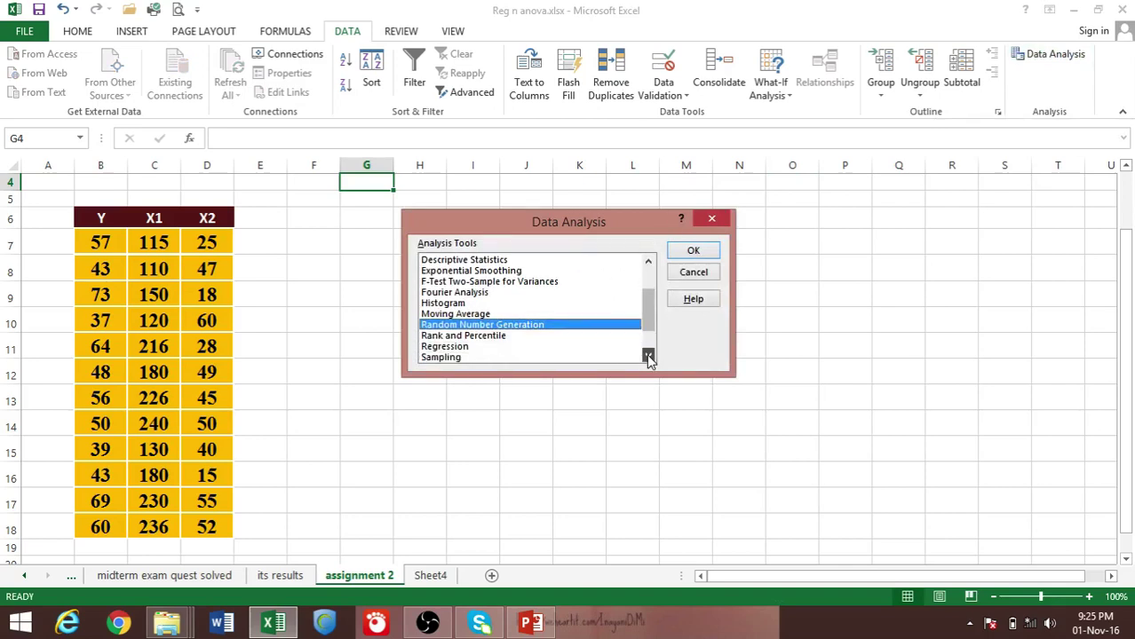
left_click(519, 348)
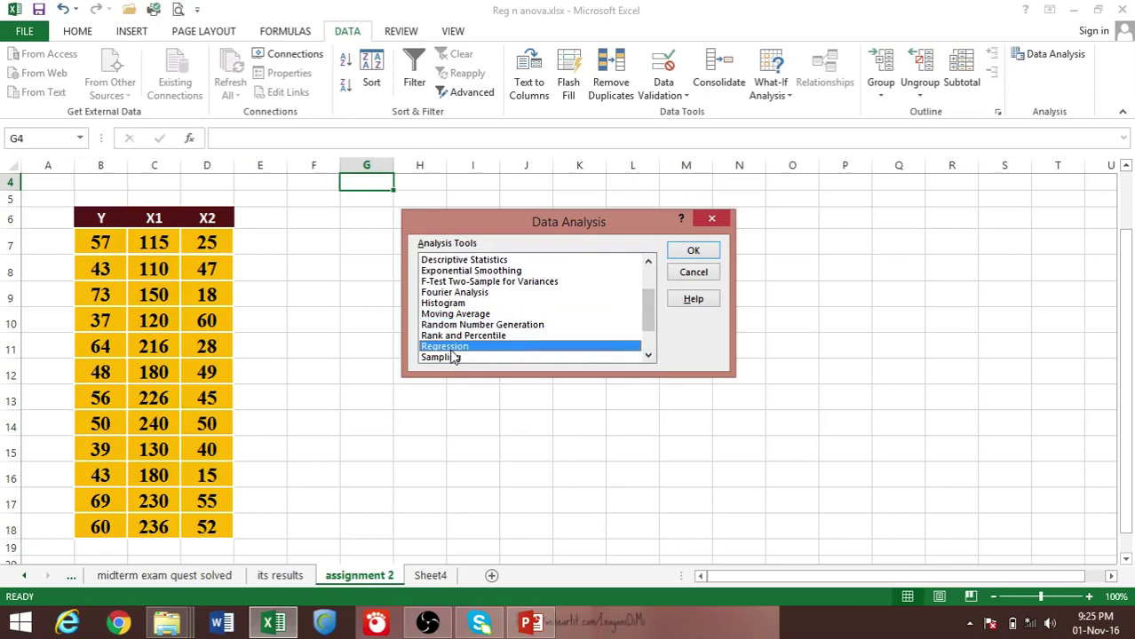
left_click(693, 253)
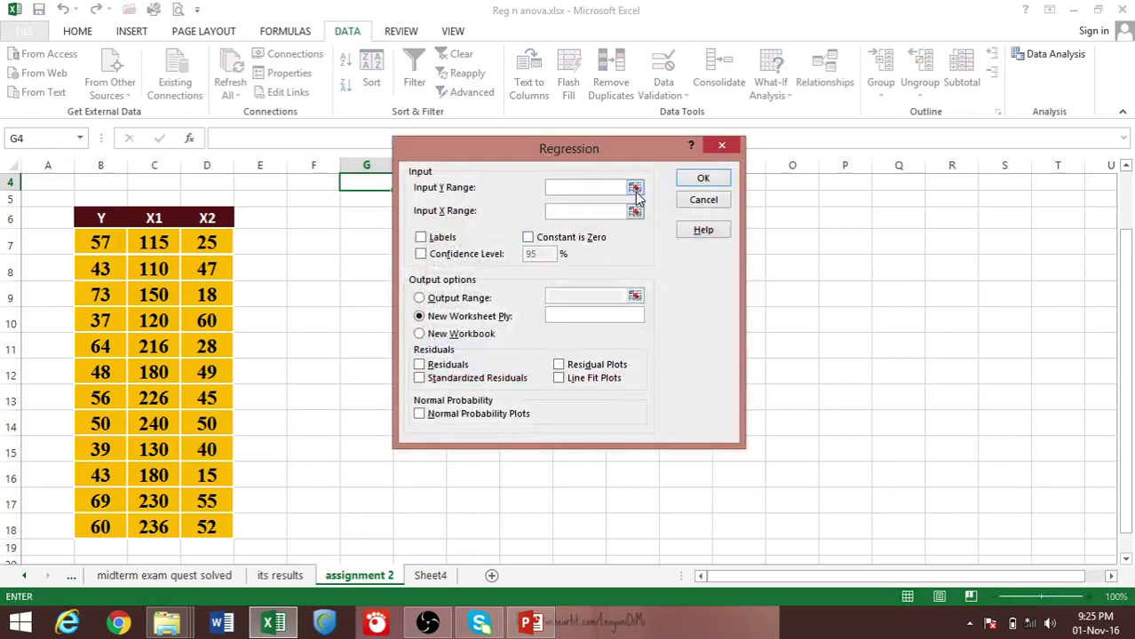
left_click(635, 189)
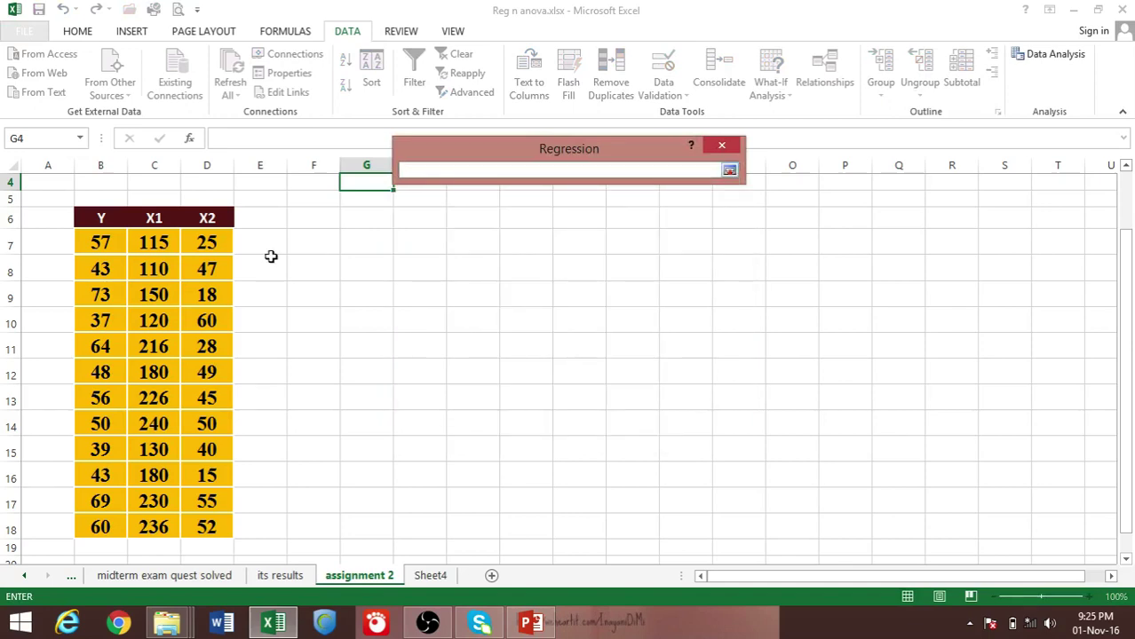
left_click_drag(108, 242, 112, 524)
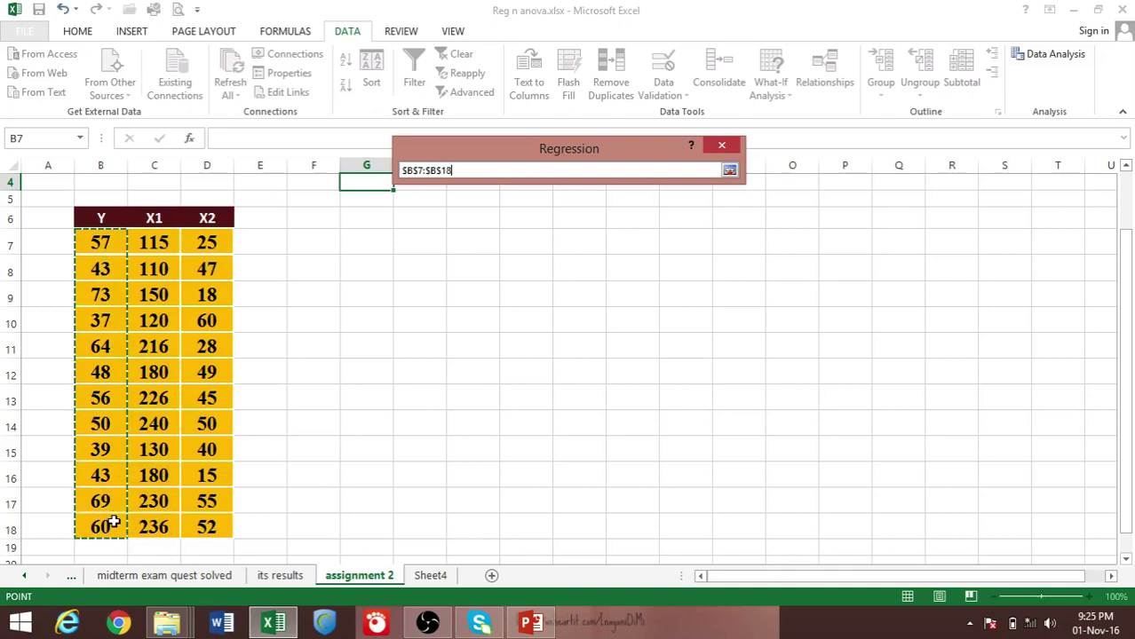
left_click(729, 170)
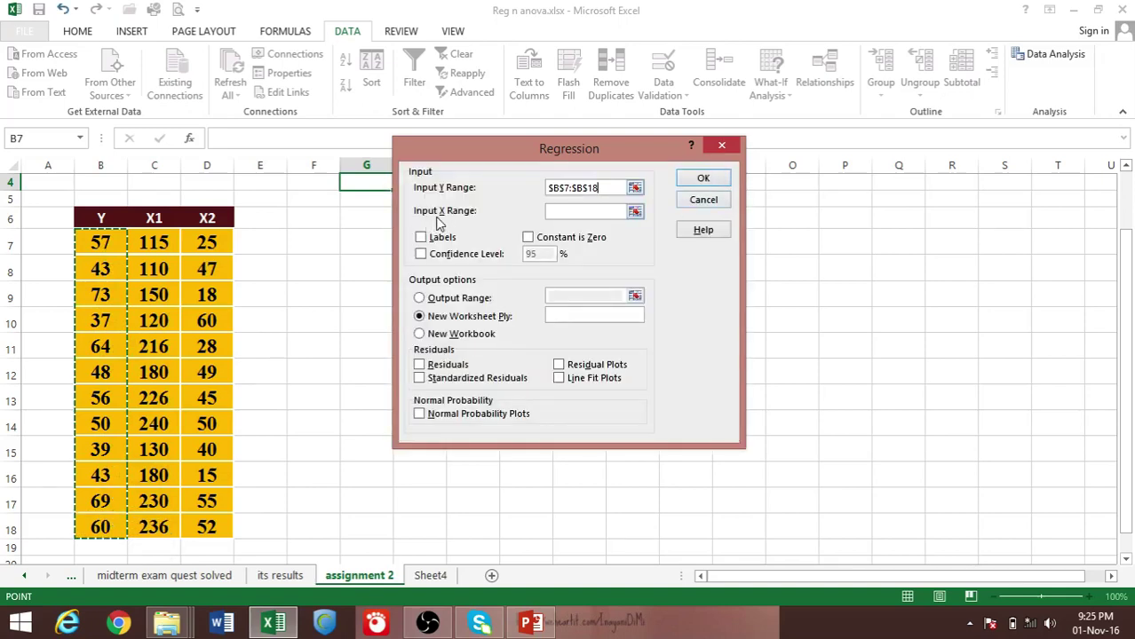
Set the input X range to C7:D18 and run the regression to a new worksheet with a 95% confidence level
left_click(635, 213)
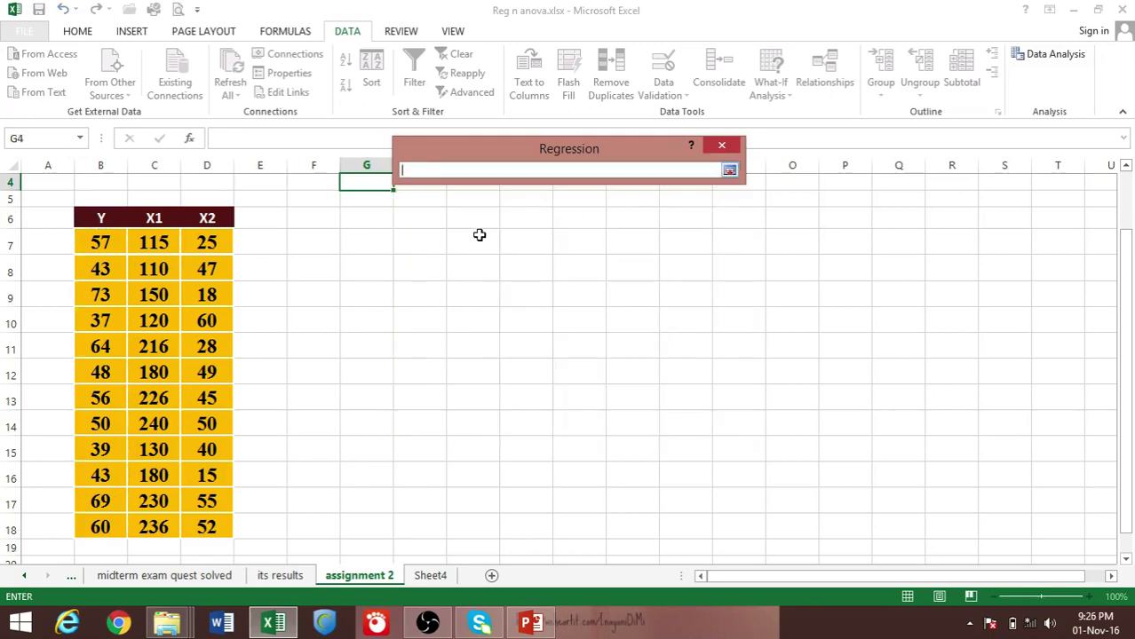
left_click_drag(153, 249, 197, 526)
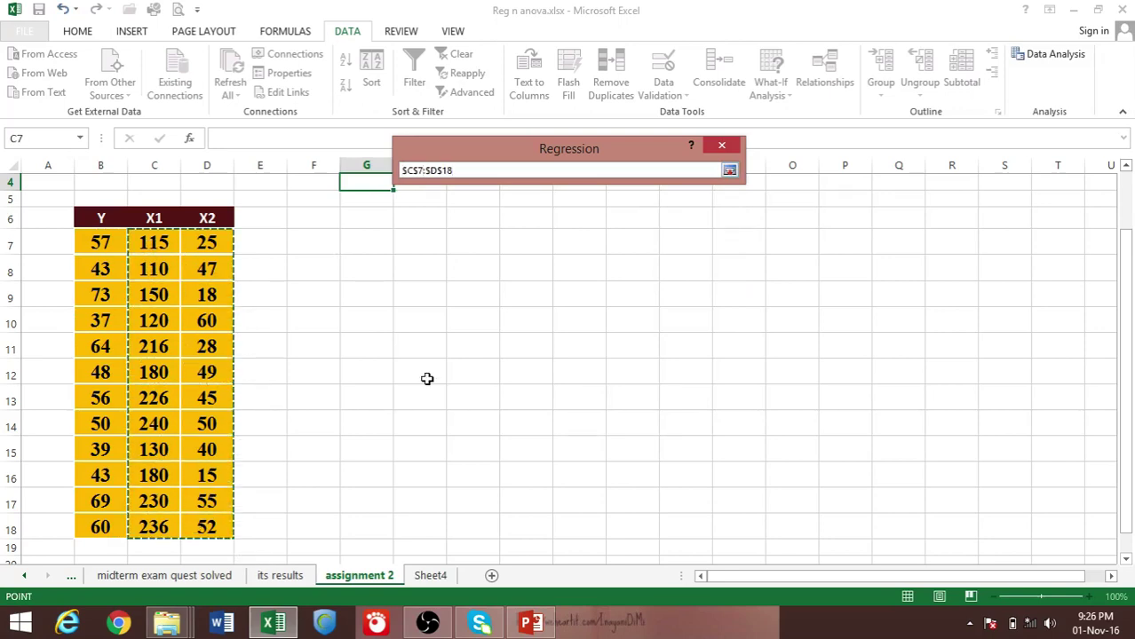
left_click(729, 170)
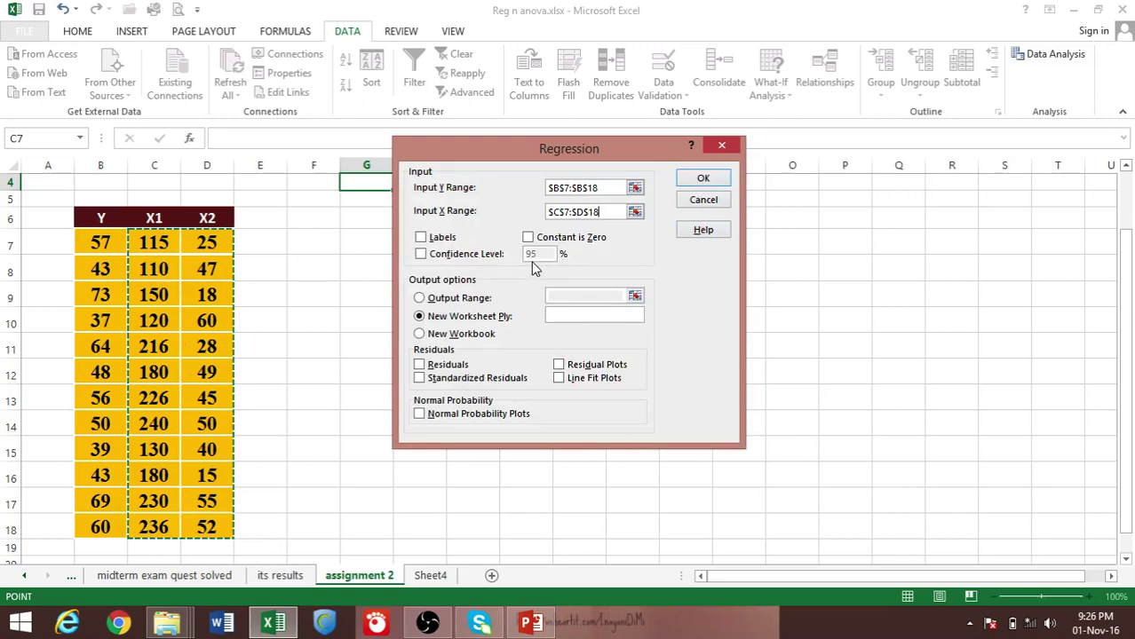
left_click(421, 256)
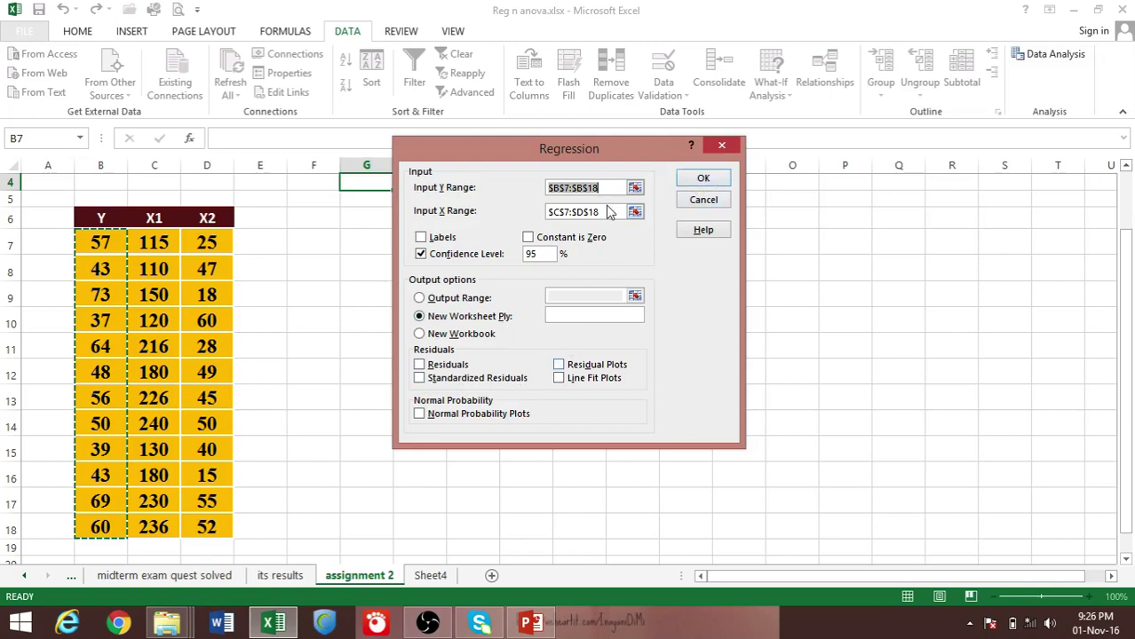
left_click(703, 181)
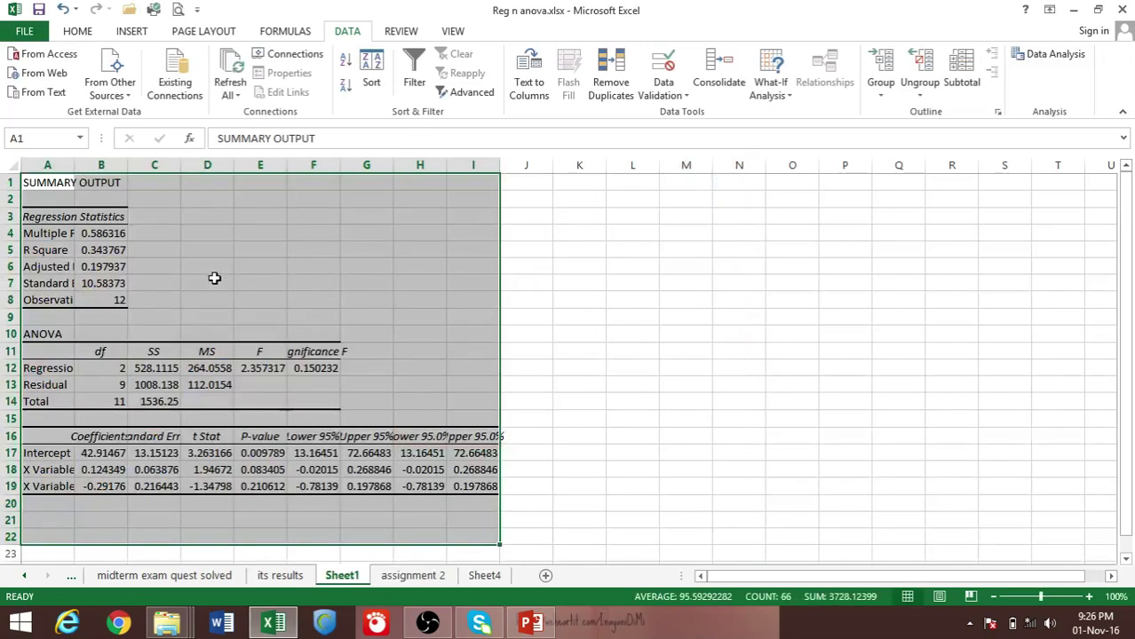
View the new regression output on Sheet1 alongside the assignment 2 data, and open the highlighted summary output on Sheet4
left_click(317, 368)
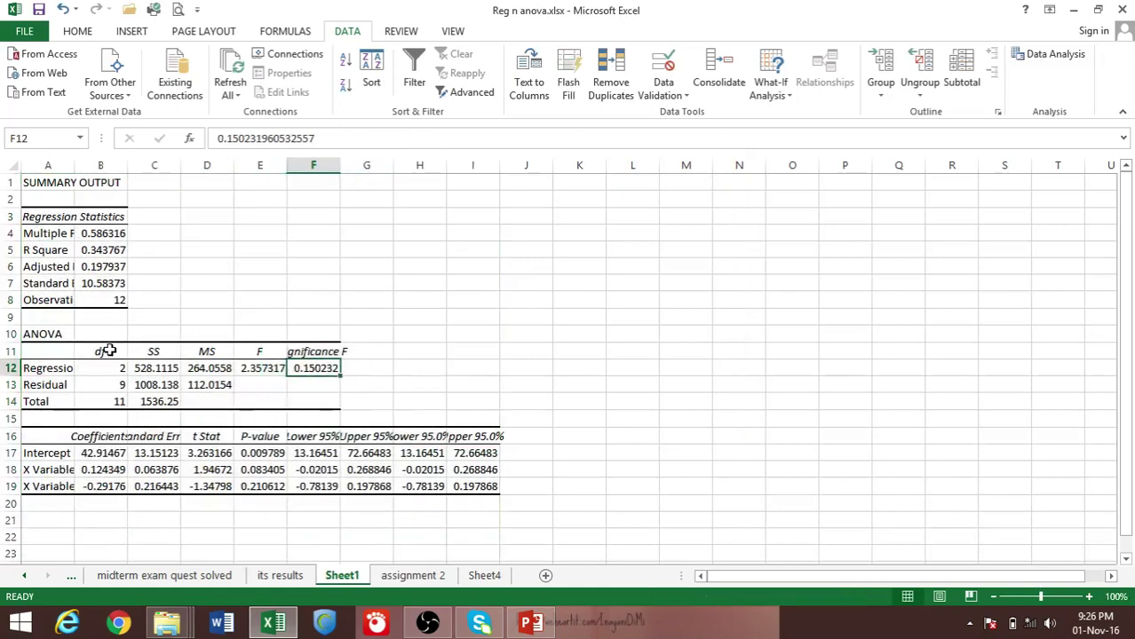
left_click(414, 576)
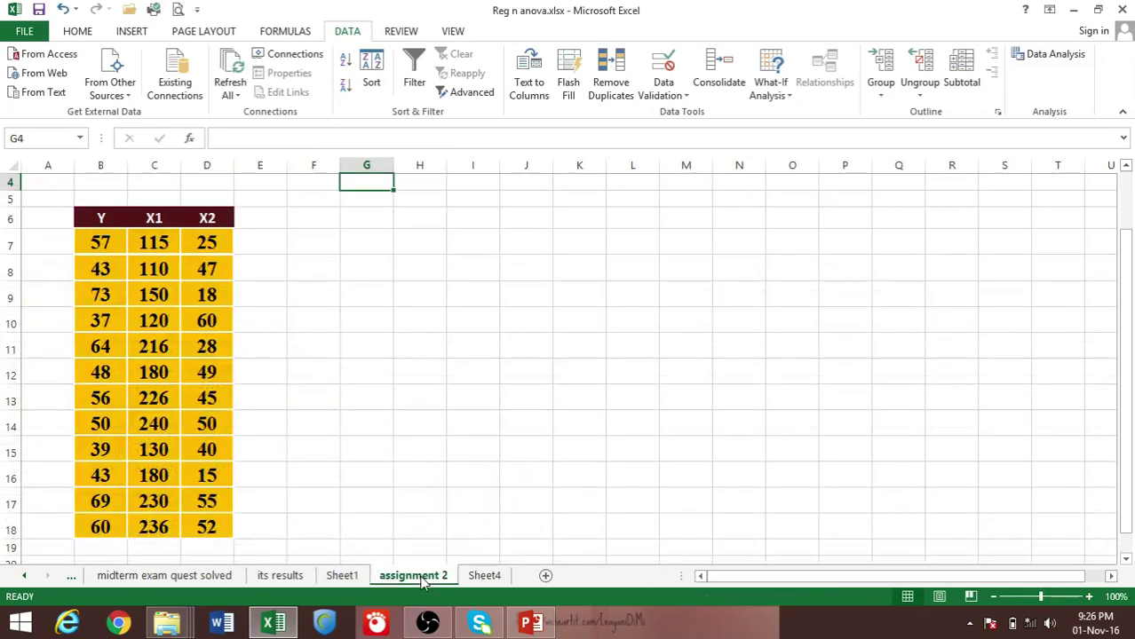
left_click(355, 577)
left_click(484, 576)
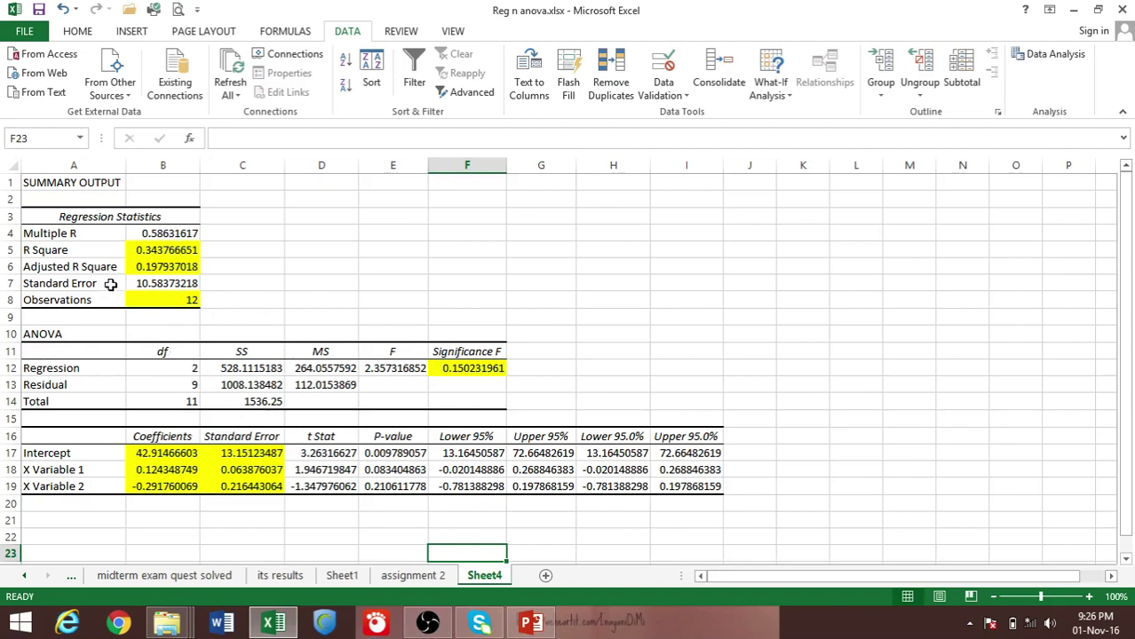
Examine the R Square, Adjusted R Square and Observations cells, and the F and Significance F cells of the ANOVA table
left_click(76, 257)
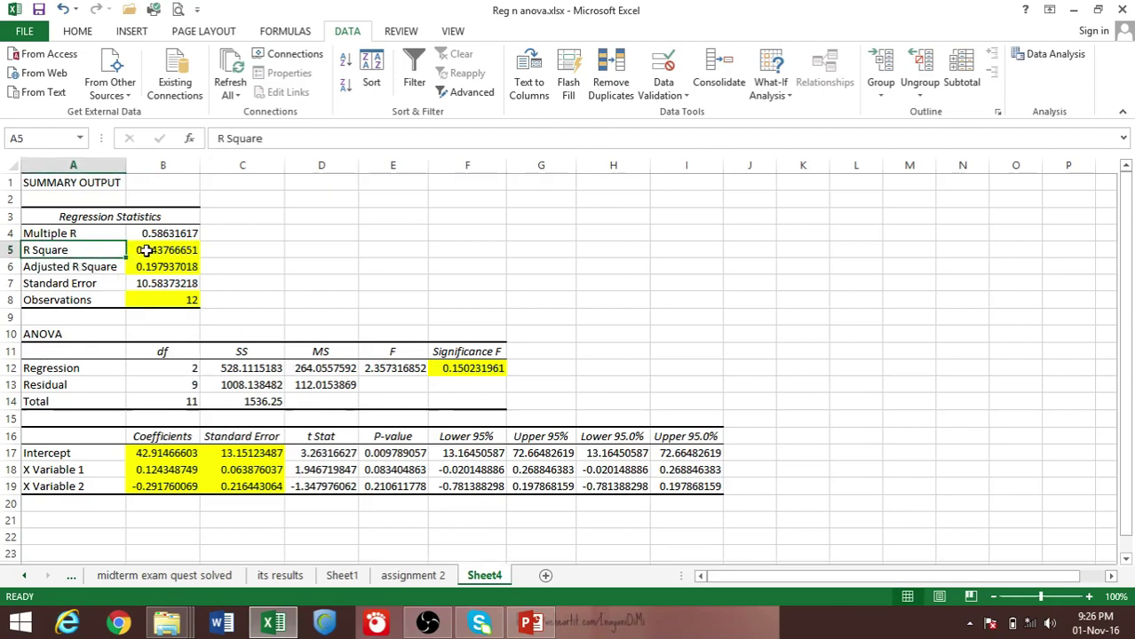
left_click(146, 251)
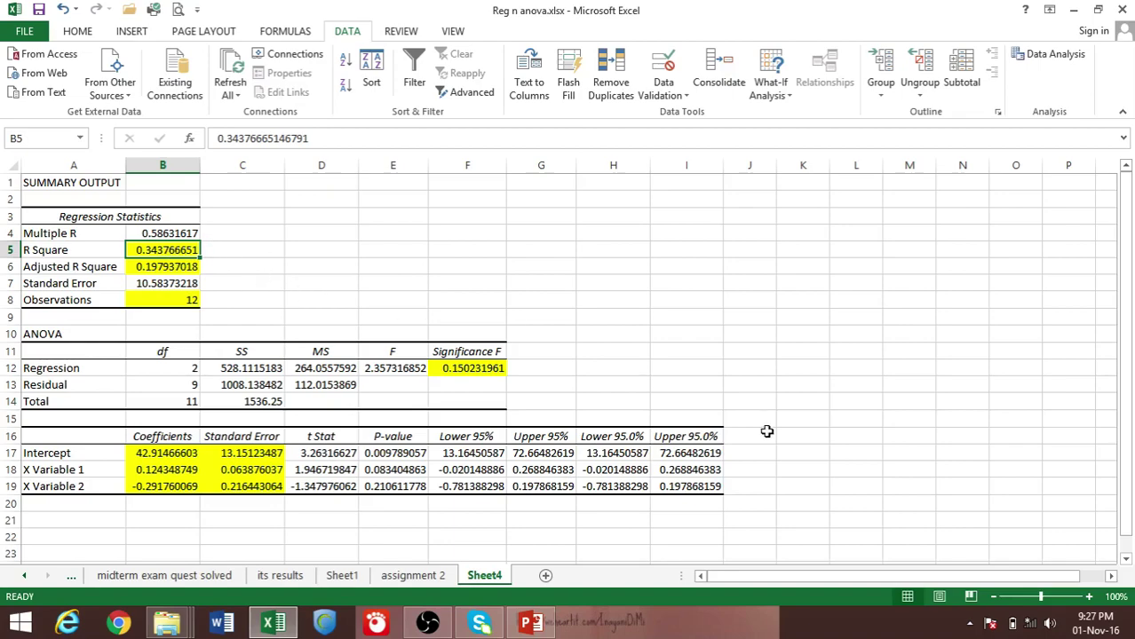
left_click(1089, 597)
left_click(1089, 598)
left_click(1089, 597)
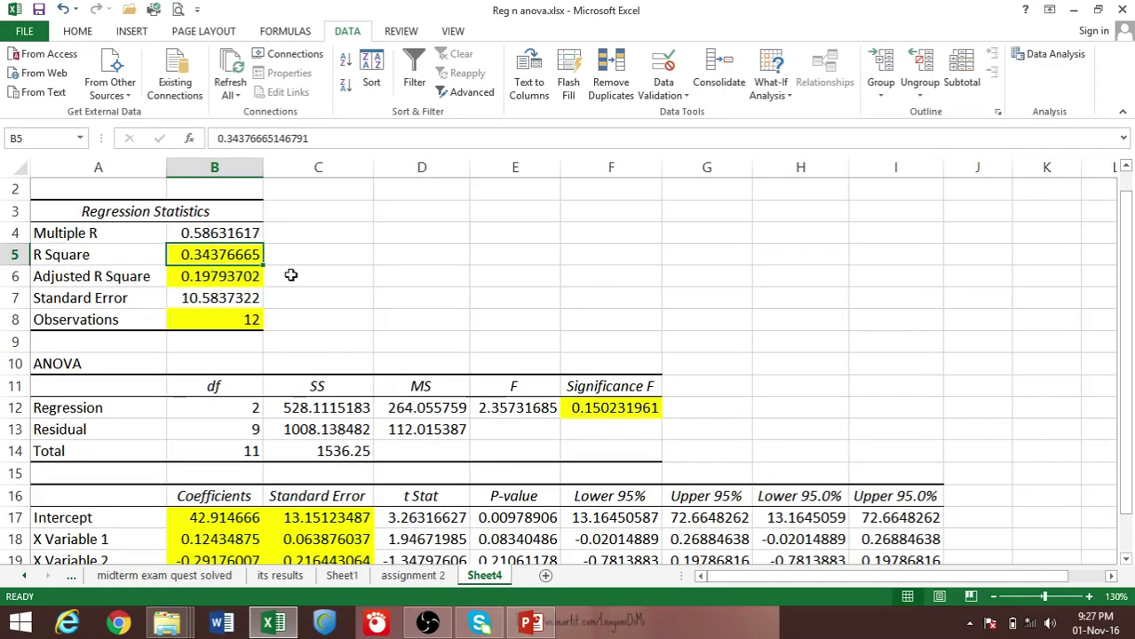
left_click(202, 279)
left_click(230, 323)
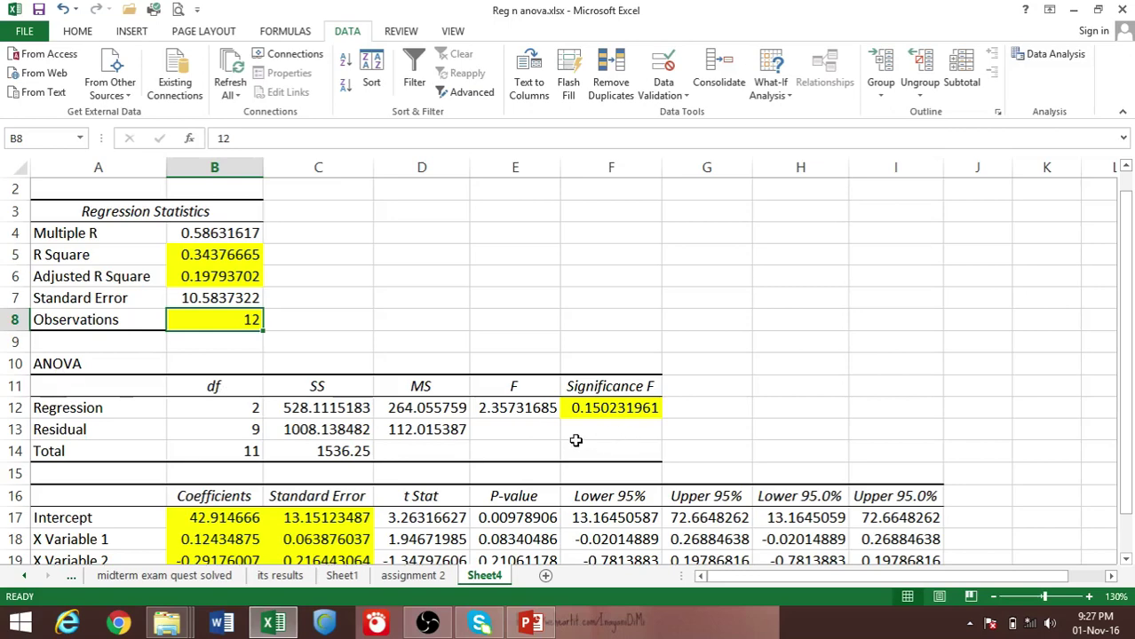
left_click(539, 415)
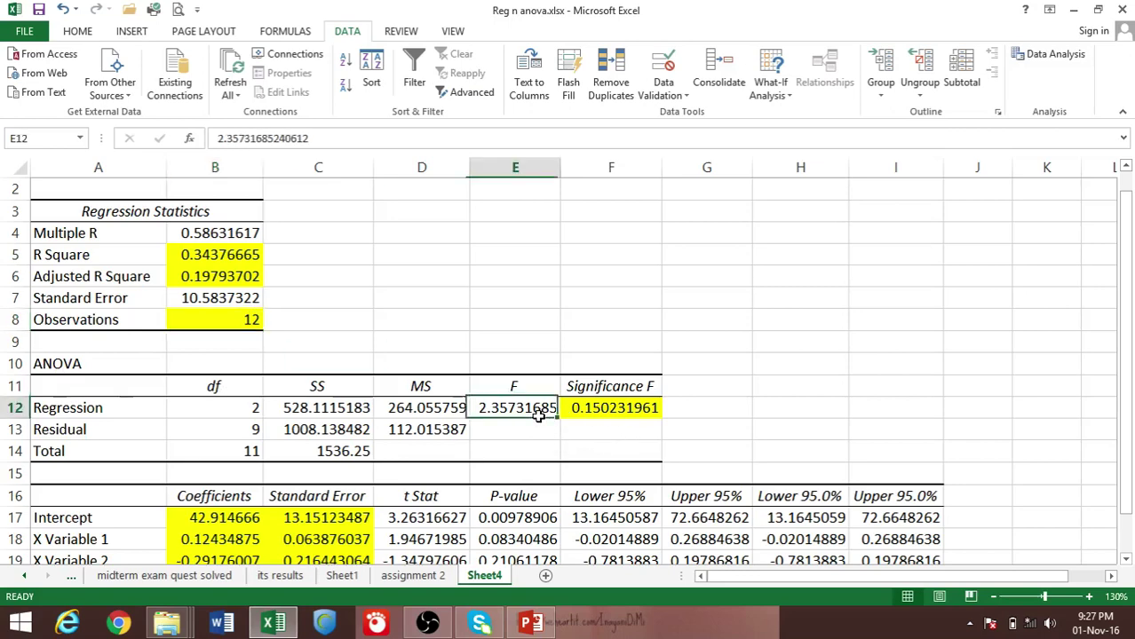
left_click(611, 426)
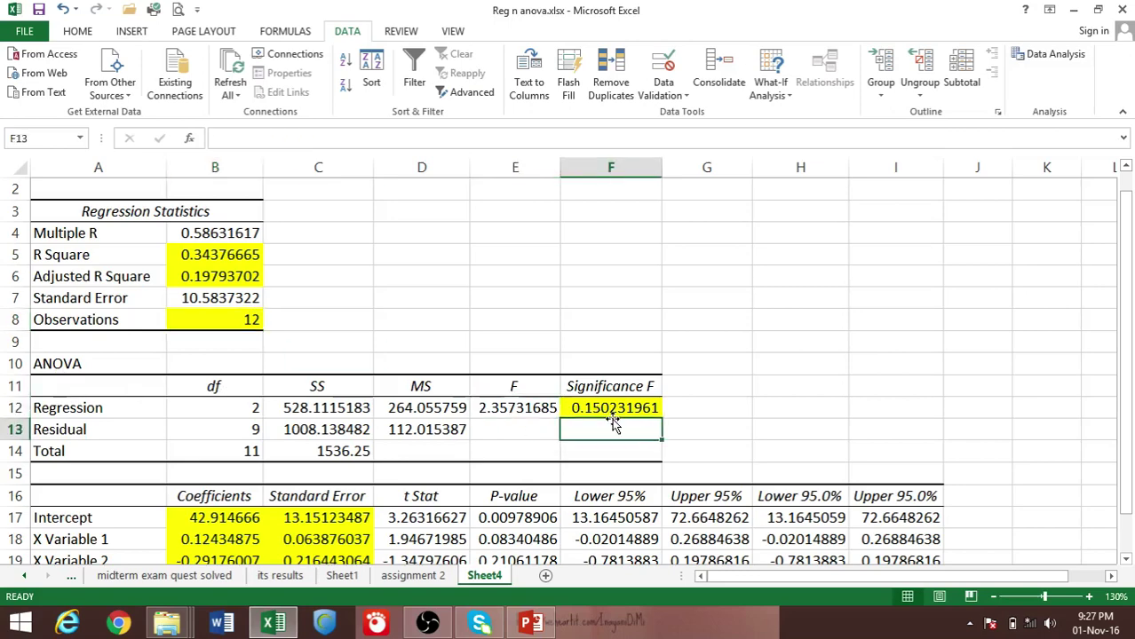
left_click(619, 406)
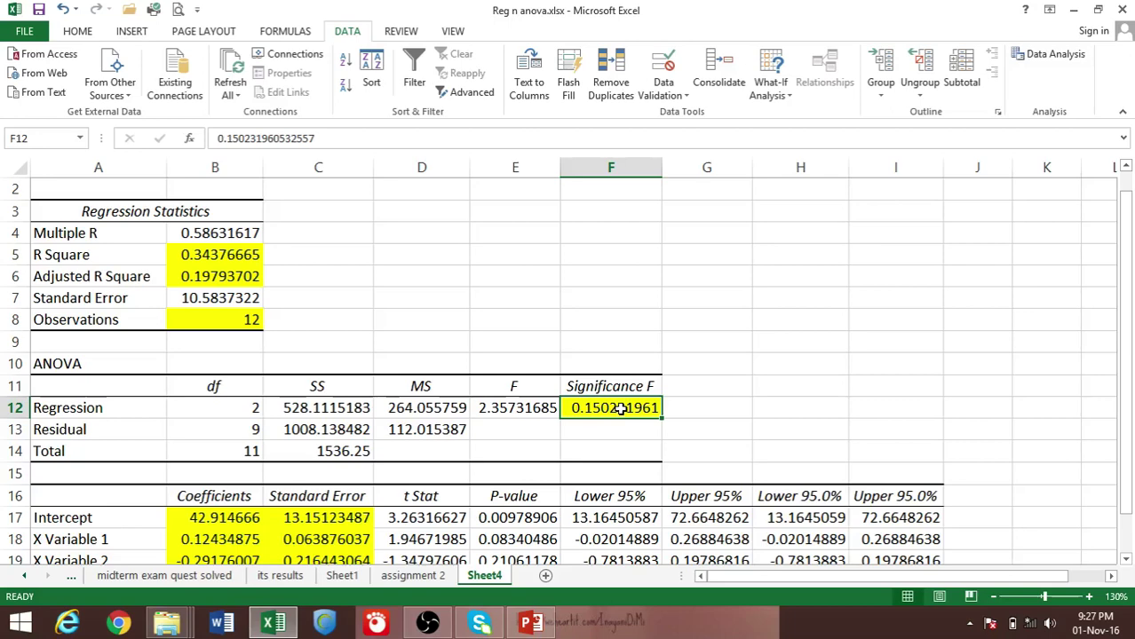
Examine the intercept and X Variable 1 coefficients, and the standard errors of the intercept and both X variables
key("Return")
key("Return")
key("Return")
key("Return")
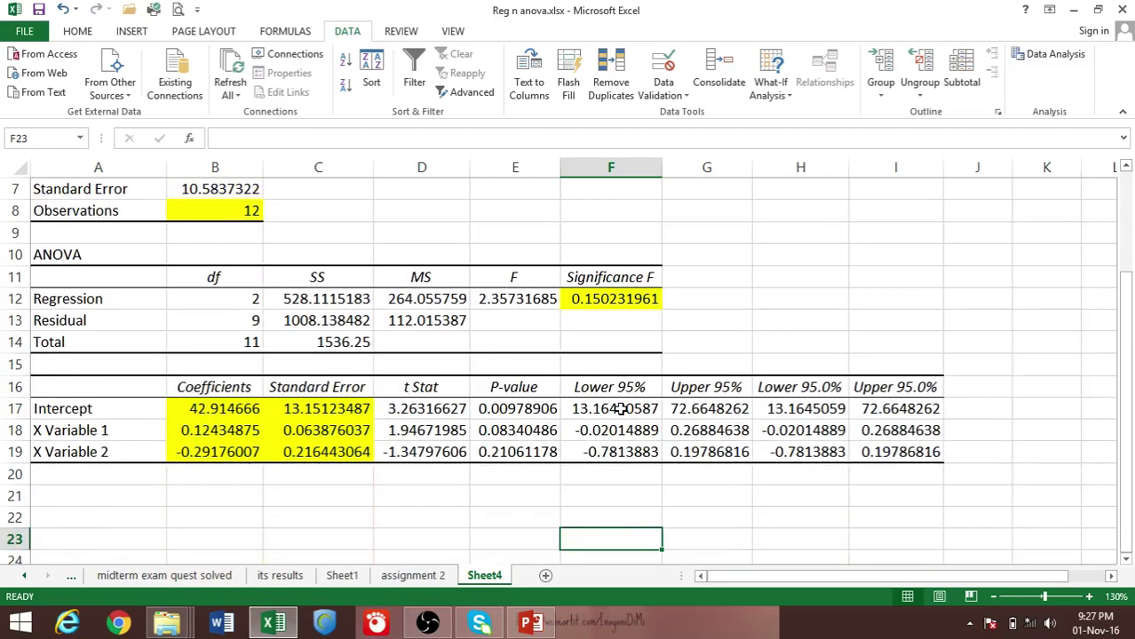
left_click(219, 409)
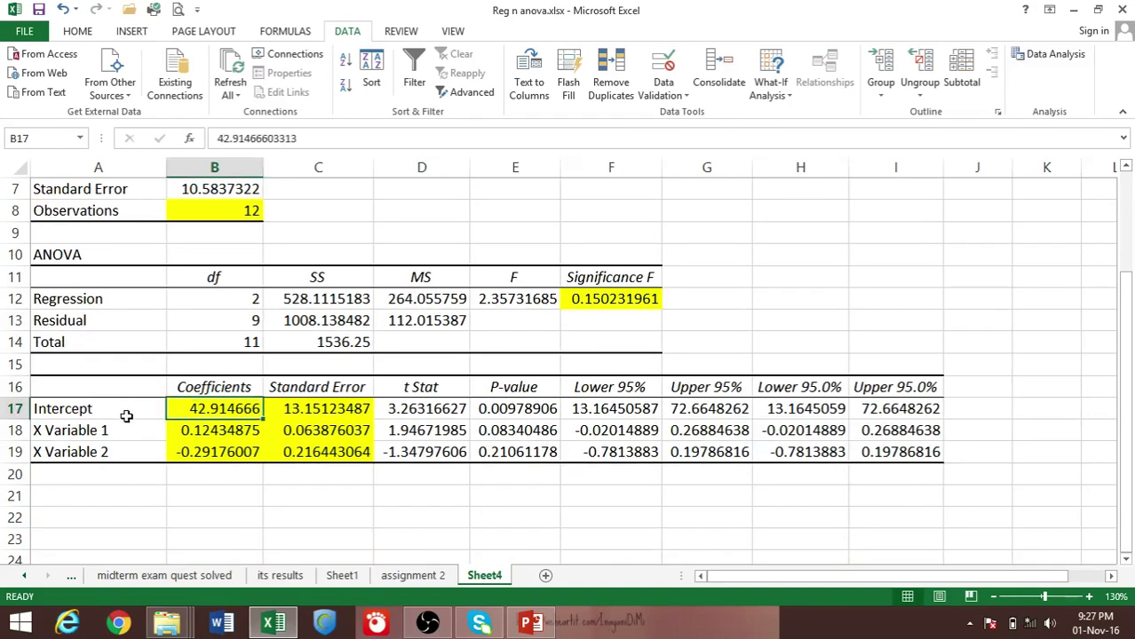
left_click(203, 433)
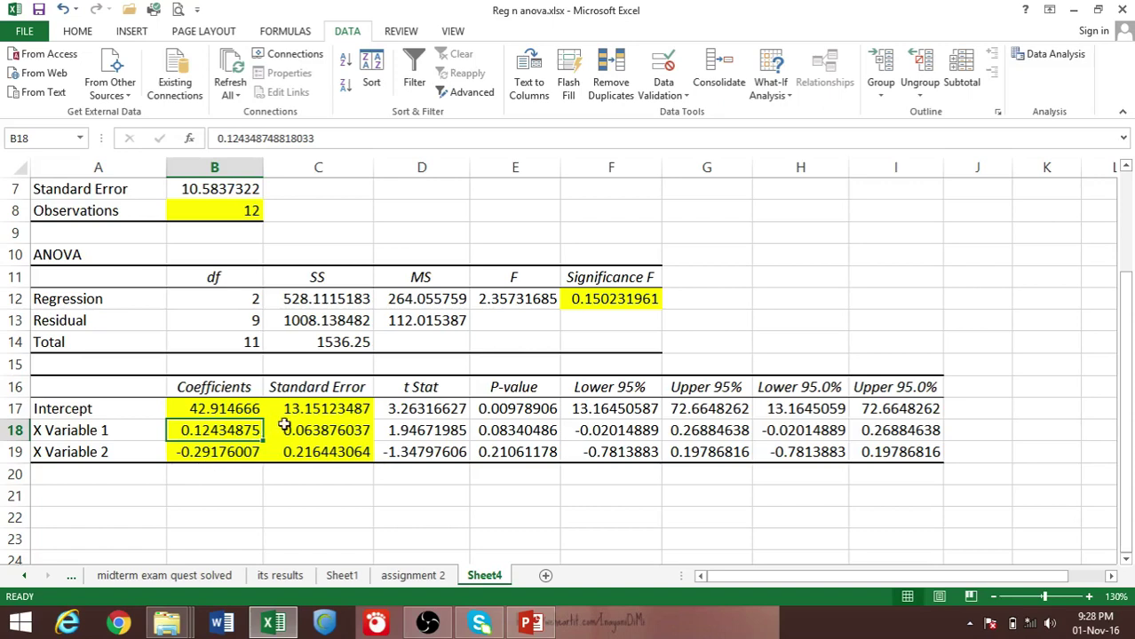
left_click(314, 409)
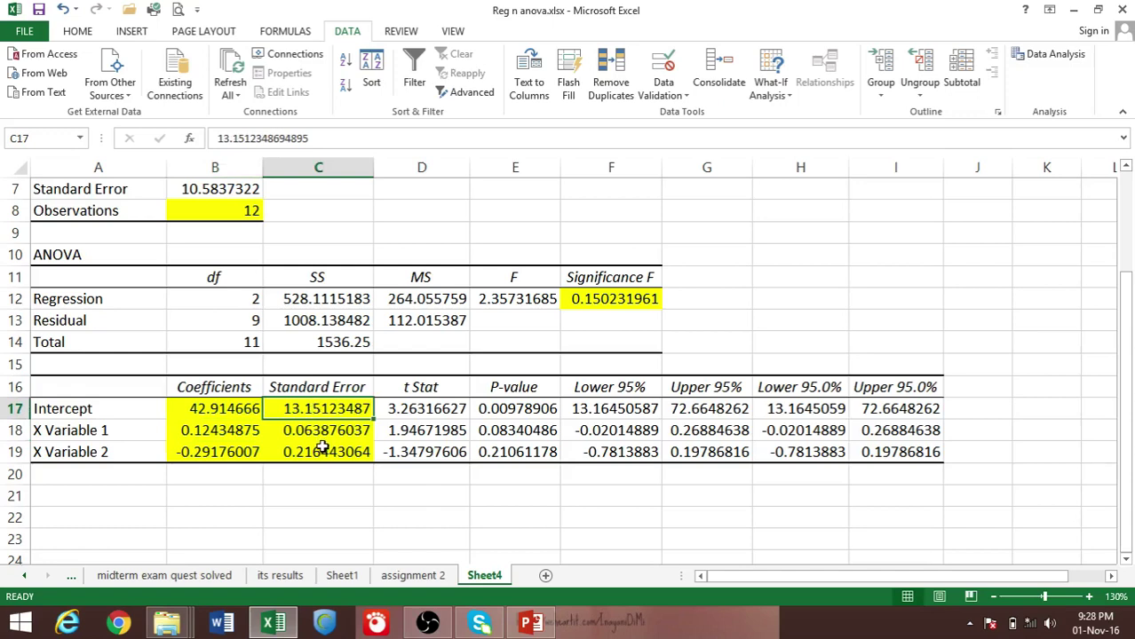
left_click(313, 436)
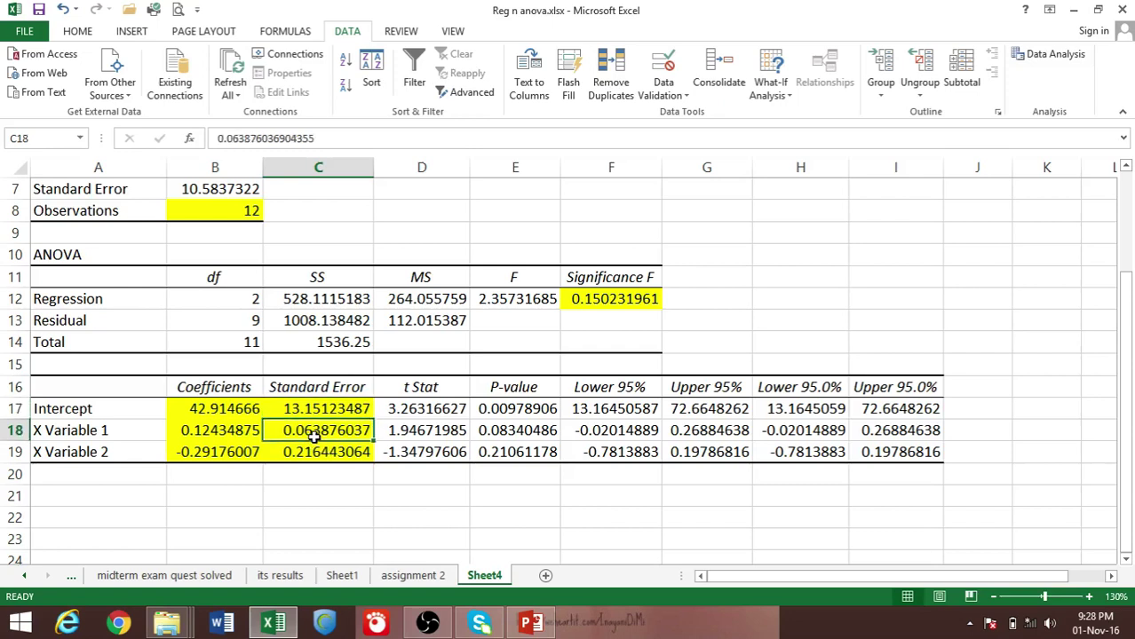
left_click(312, 453)
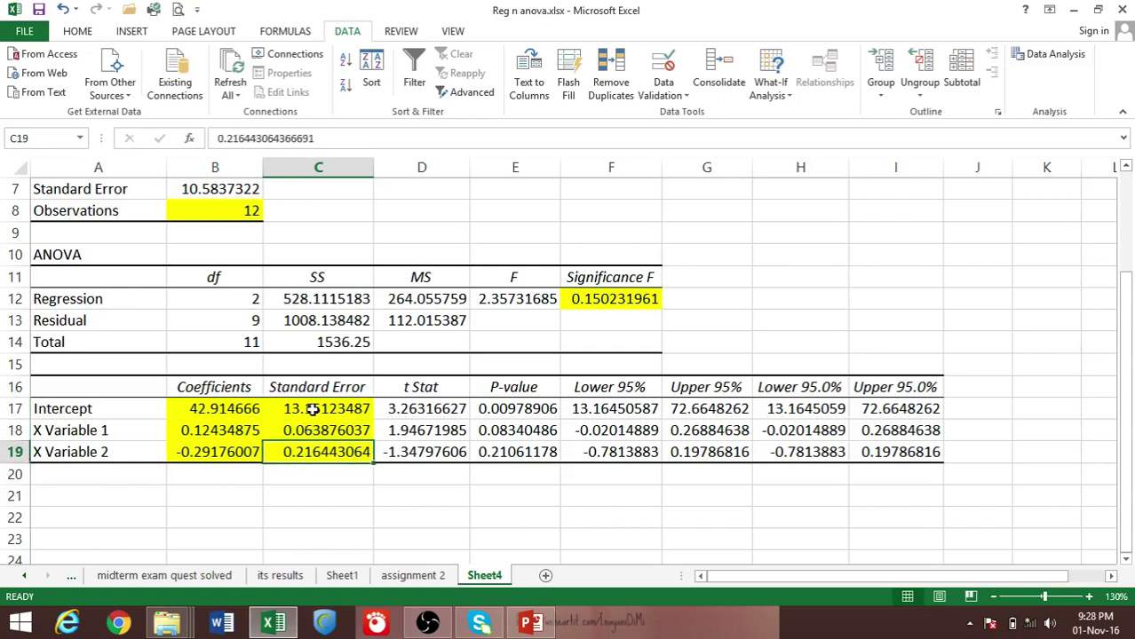
Examine the intercept's standard error and the P-values of X Variable 1 and X Variable 2 in the coefficients table
left_click(312, 408)
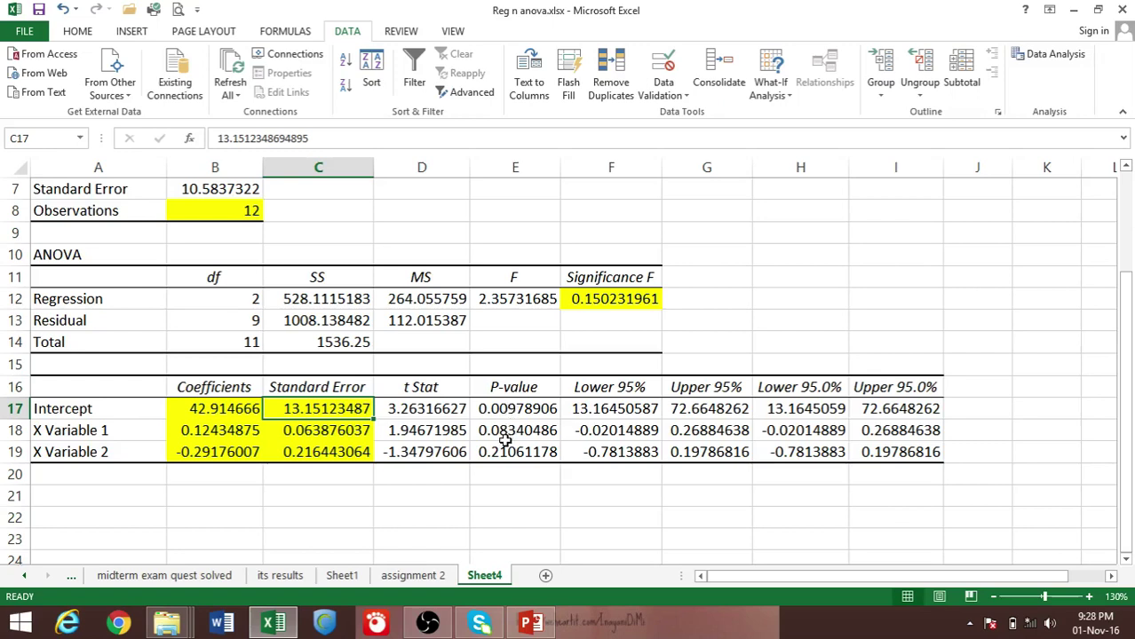
left_click(503, 435)
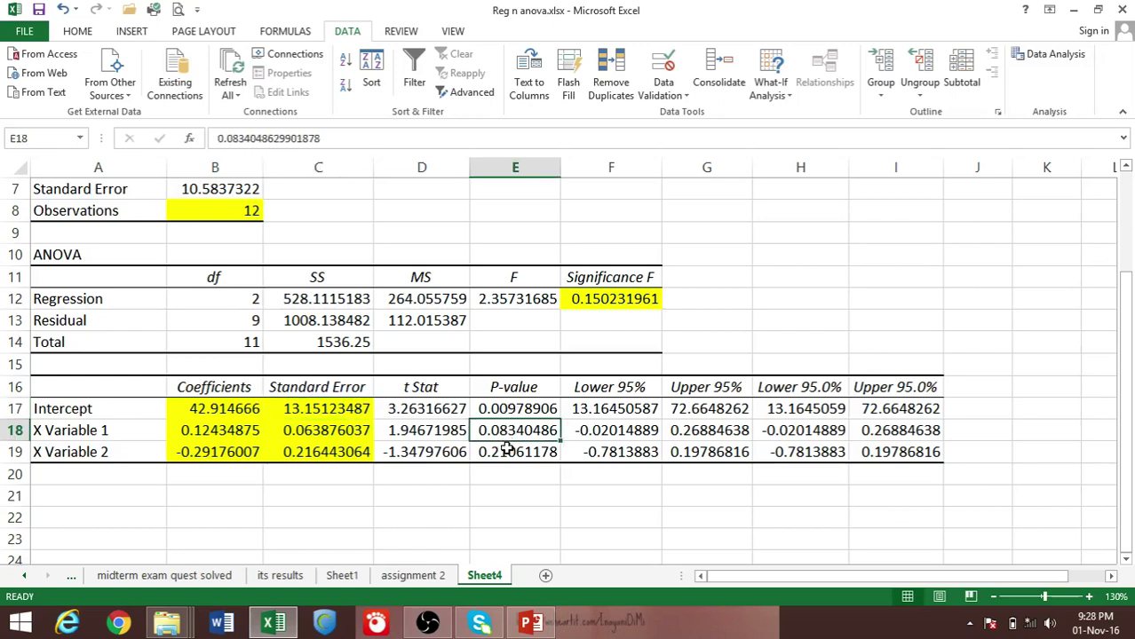
left_click(509, 454)
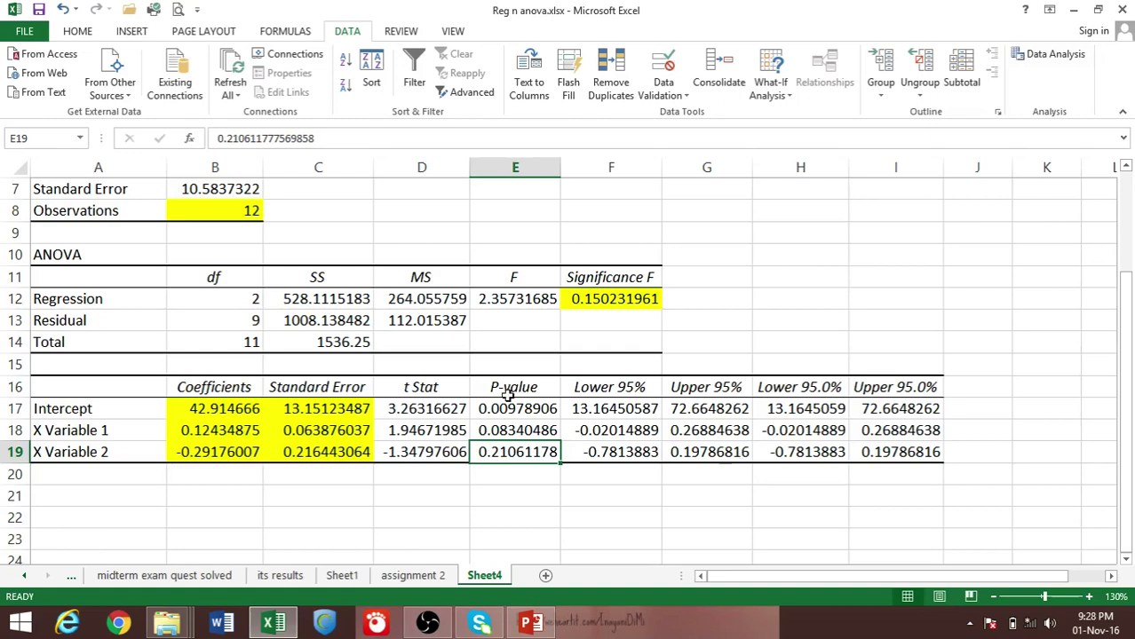
Return to the start of the summary output and review the R Square cell, the intercept coefficient and the full coefficients table
key("Up")
key("Up")
key("Up")
key("Up")
key("Up")
key("Up")
key("Up")
key("Up")
key("Up")
key("Up")
key("Up")
key("Up")
key("Up")
key("Up")
key("Up")
key("Up")
key("Up")
key("Up")
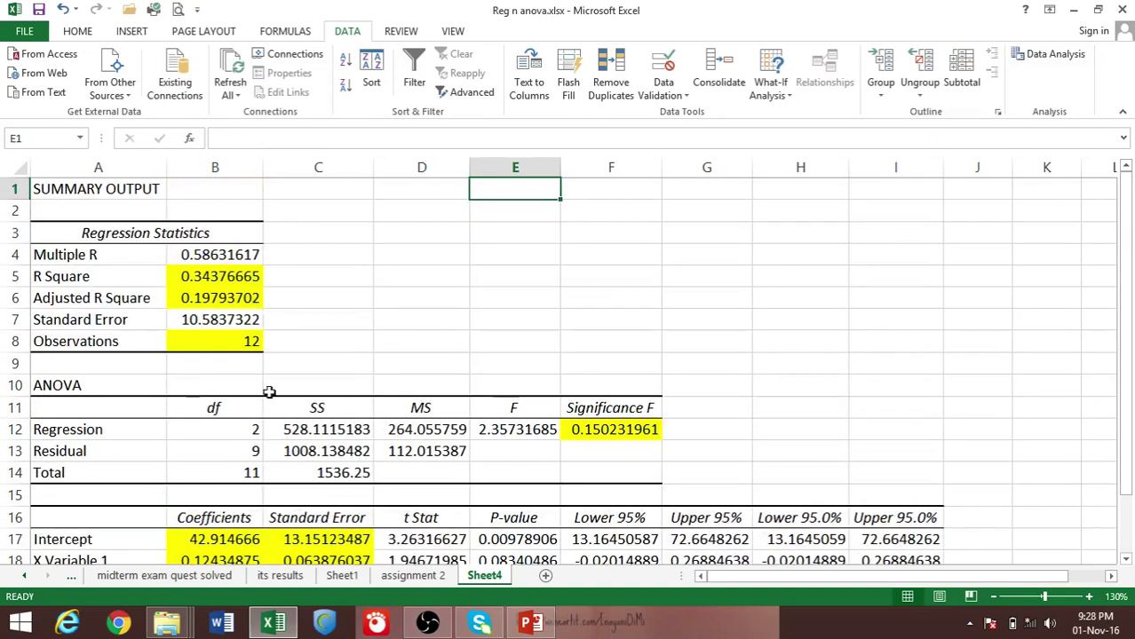
left_click(236, 284)
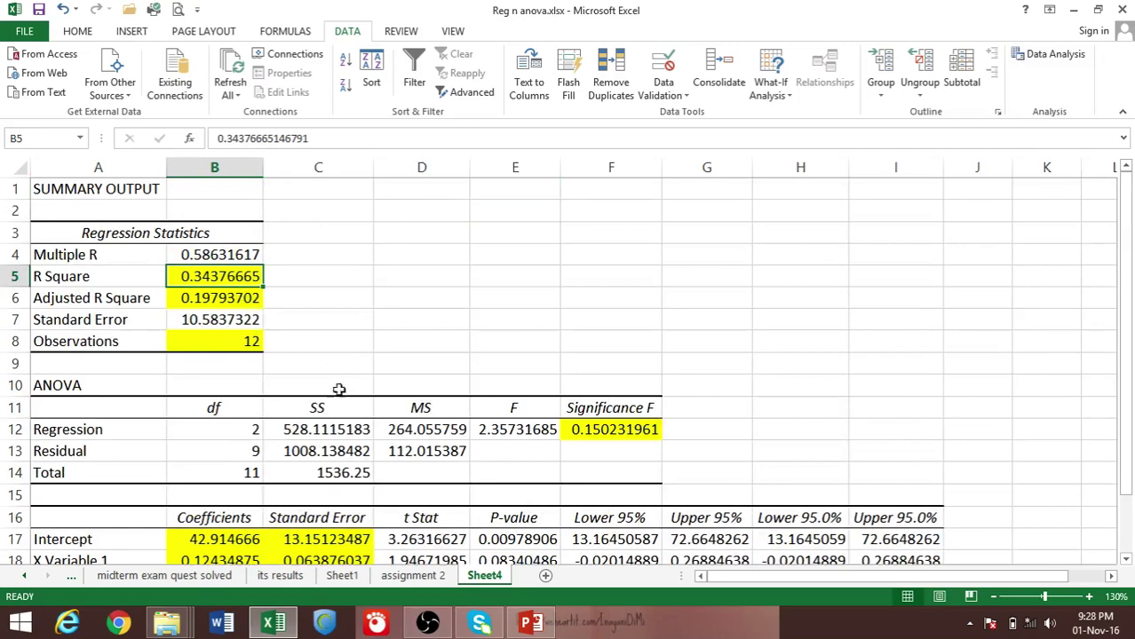
left_click(229, 540)
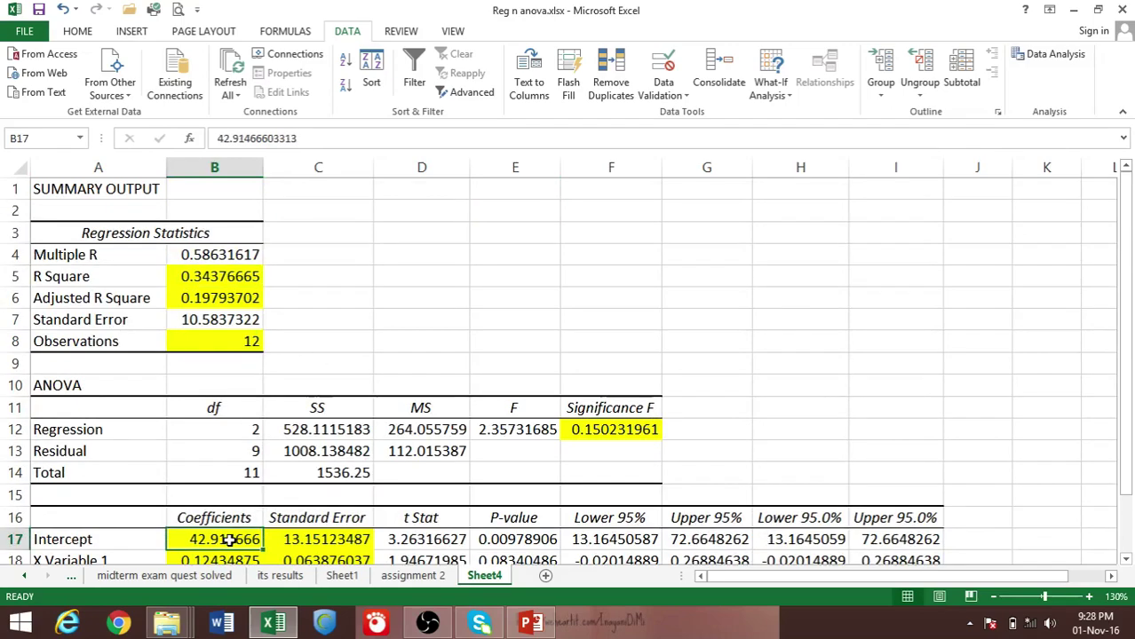
key("Down")
key("Down")
key("Down")
key("Down")
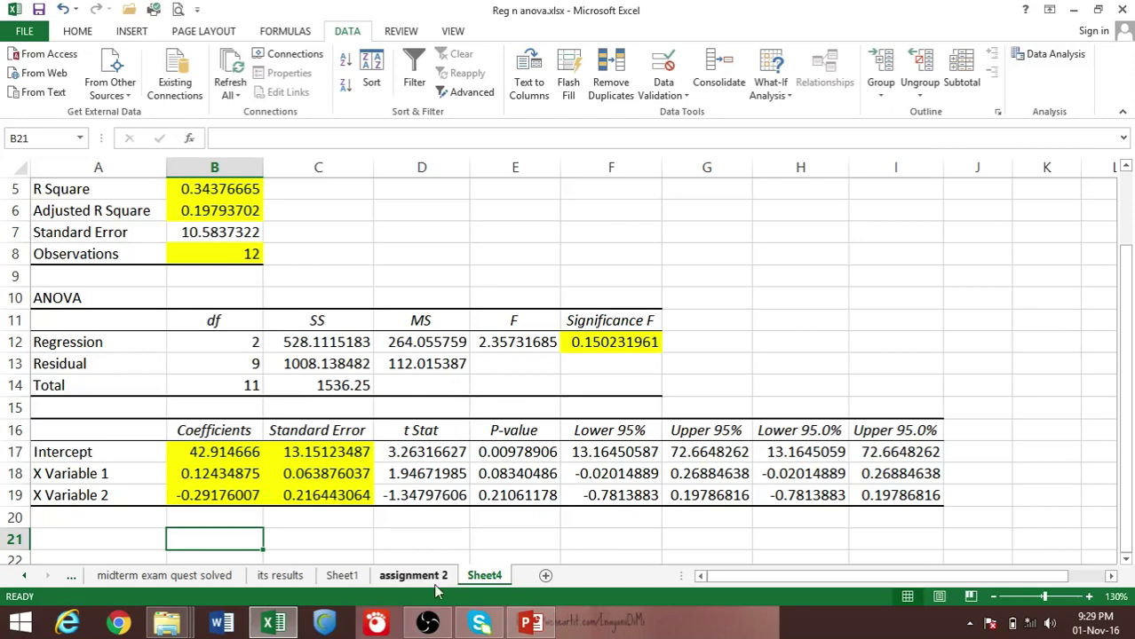
left_click(431, 624)
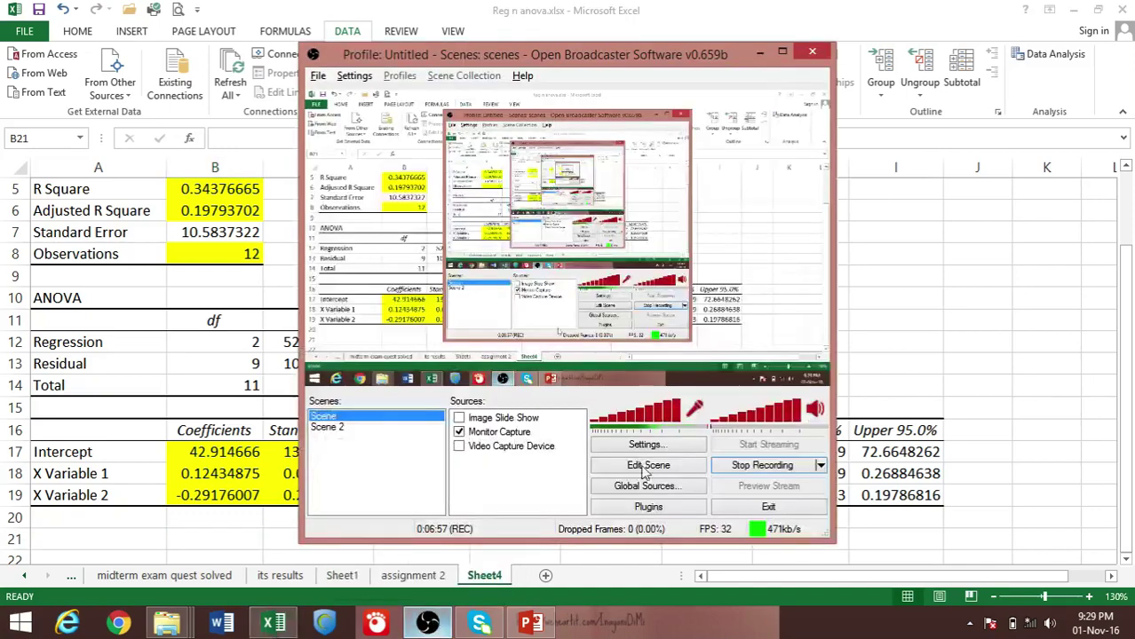